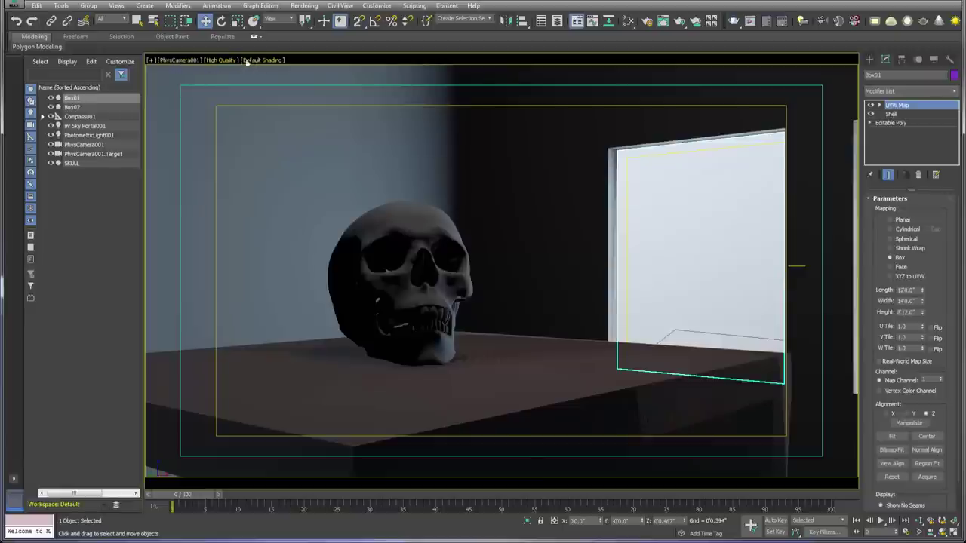
Step: Open the General viewport menu from the camera view's [+] label
left_click(150, 62)
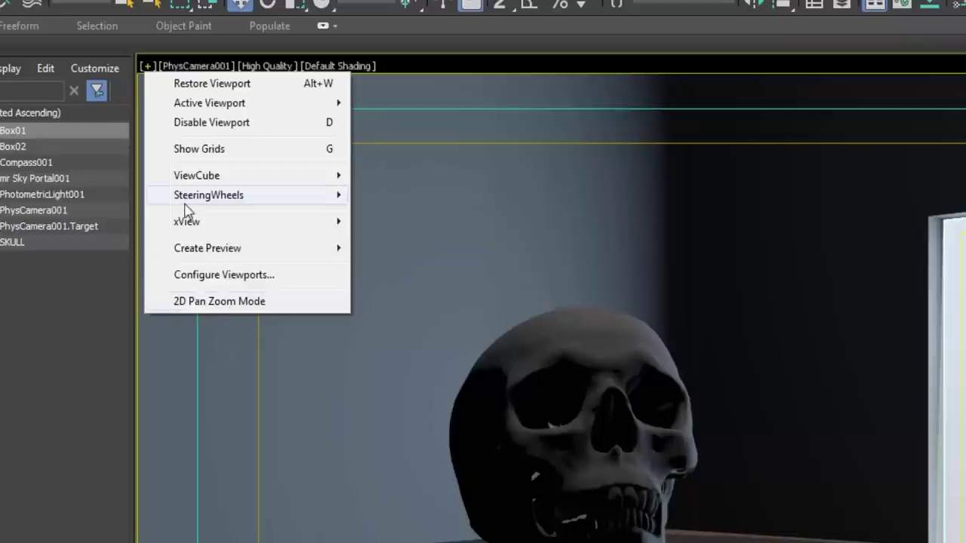
Step: Show the PhysCamera001 point-of-view menu with its Lights and Extended Viewports submenus
left_click(194, 66)
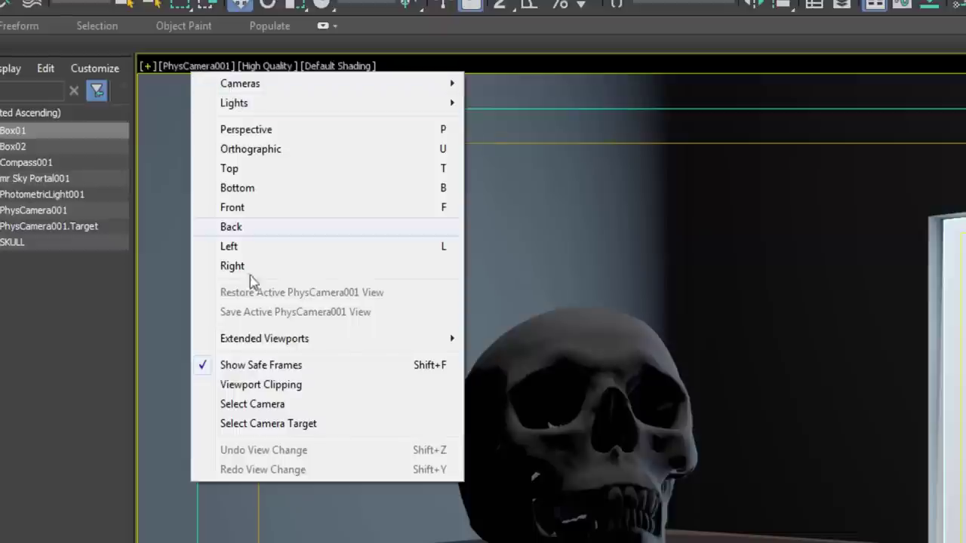
mouse_move(236, 104)
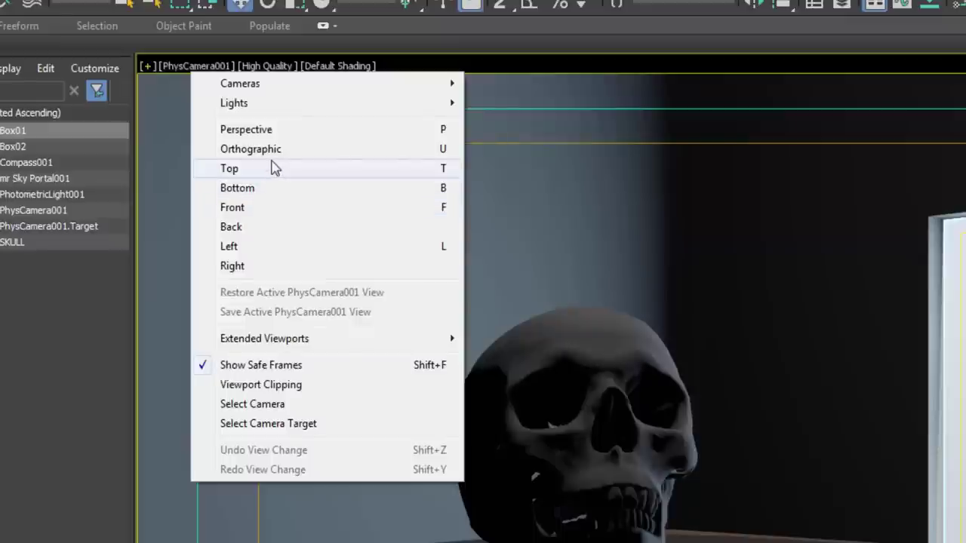
mouse_move(264, 343)
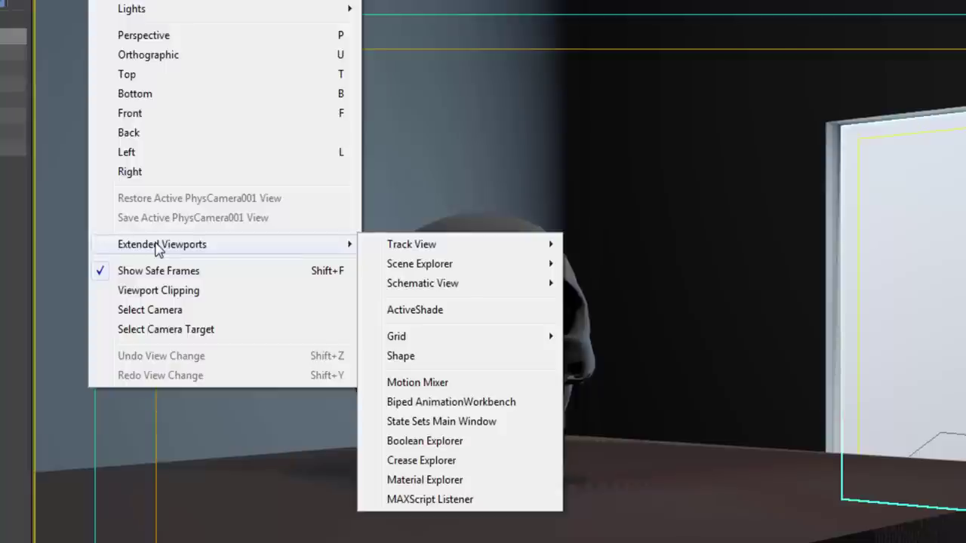
mouse_move(443, 252)
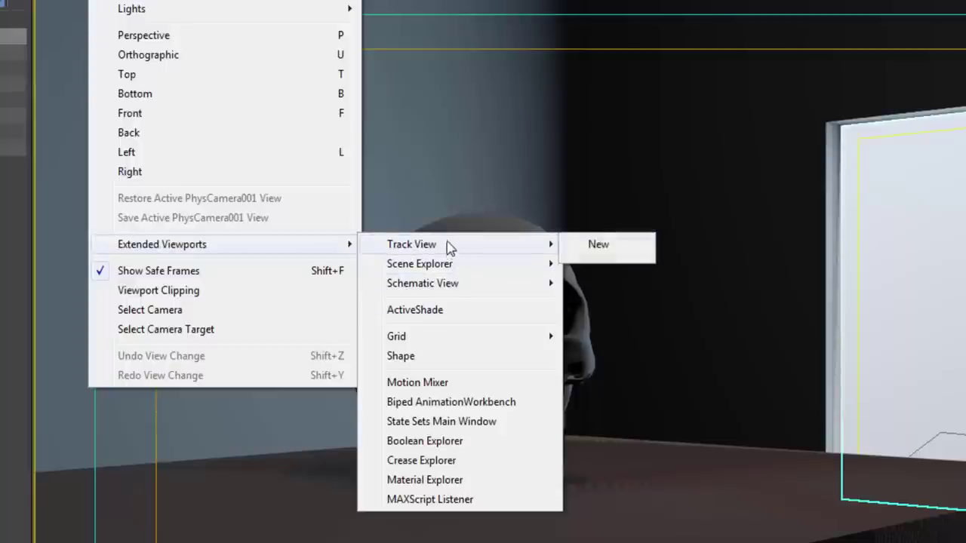
mouse_move(460, 269)
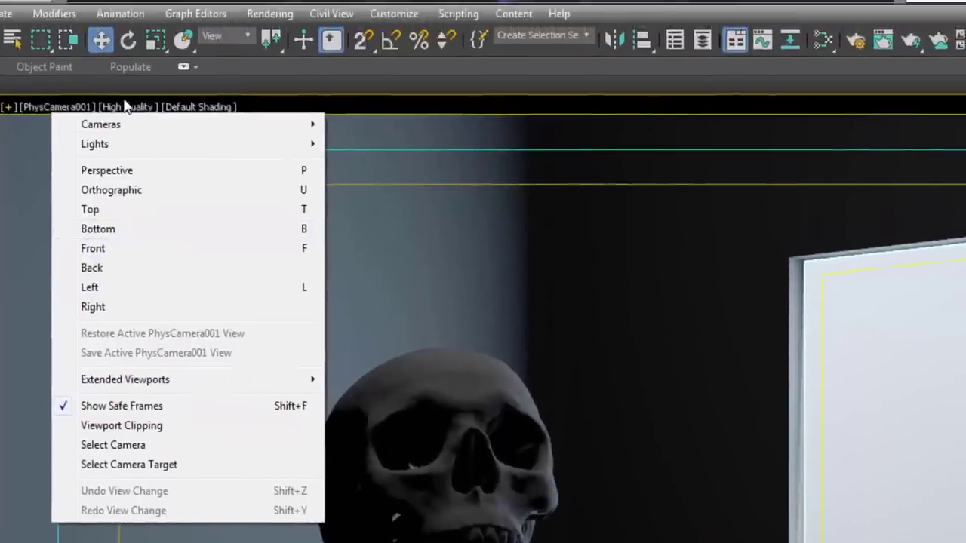
Step: View the High Quality display-quality menu and the Default Shading menu, leaving the quality menu open
left_click(142, 107)
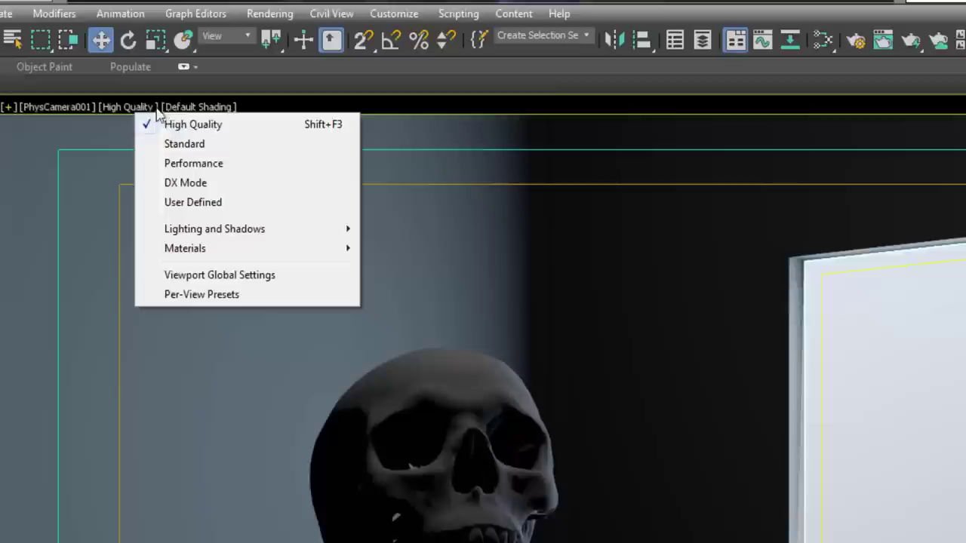
left_click(178, 107)
left_click(148, 108)
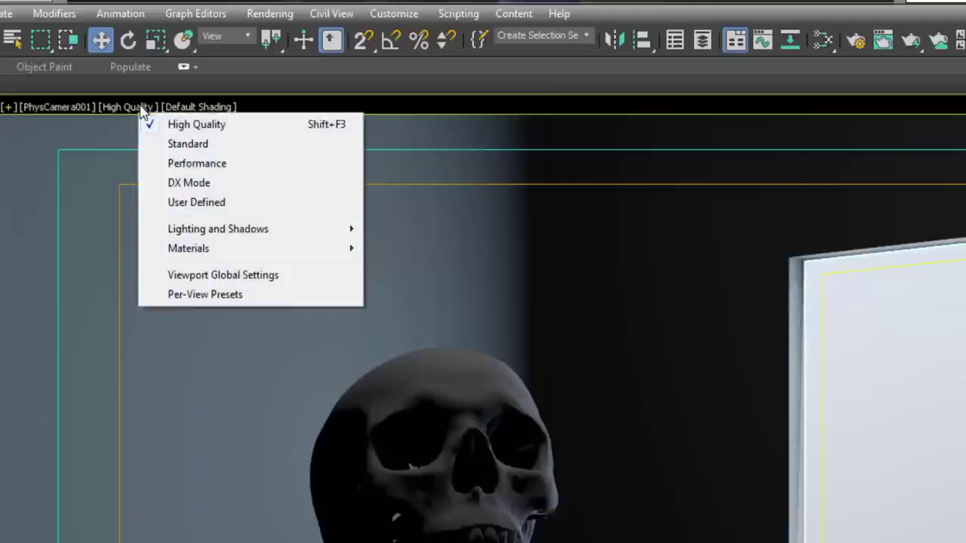
left_click(197, 108)
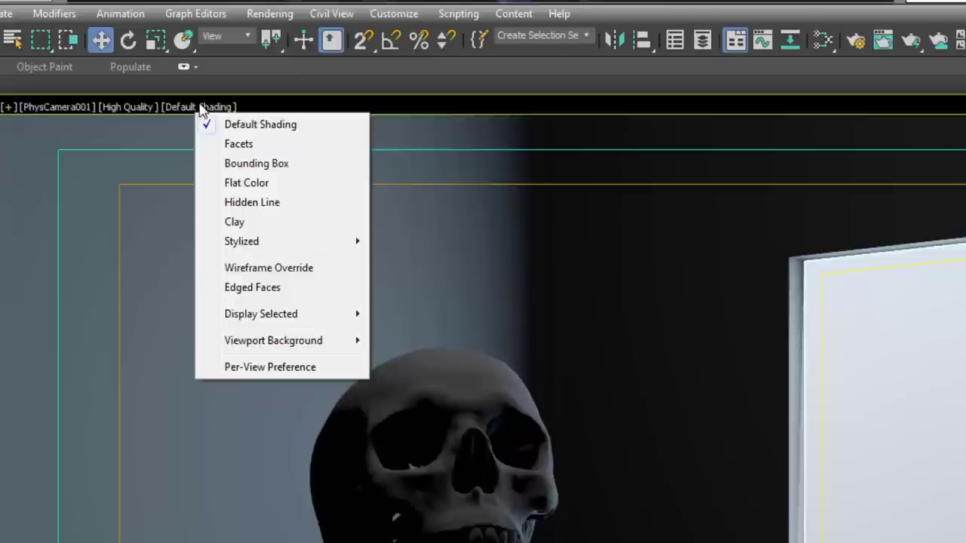
left_click(125, 88)
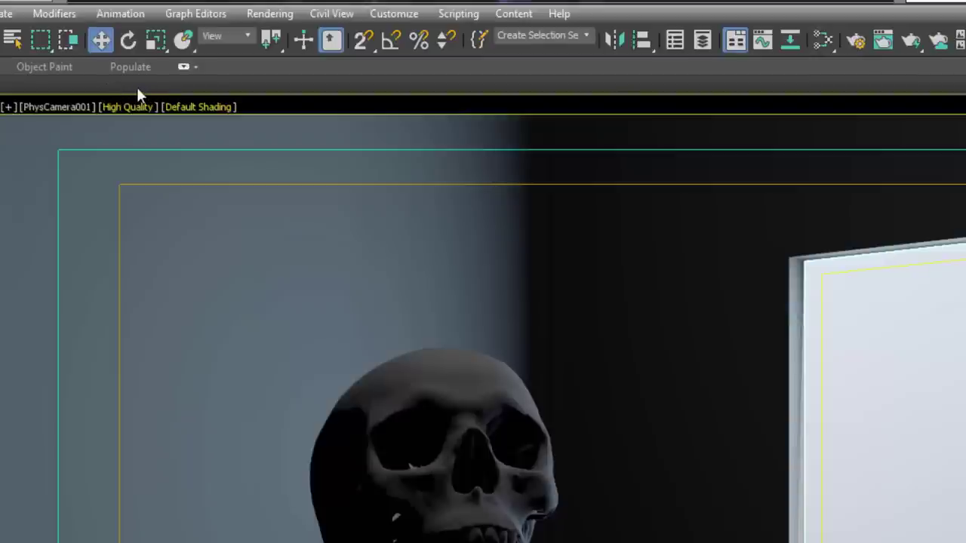
left_click(130, 107)
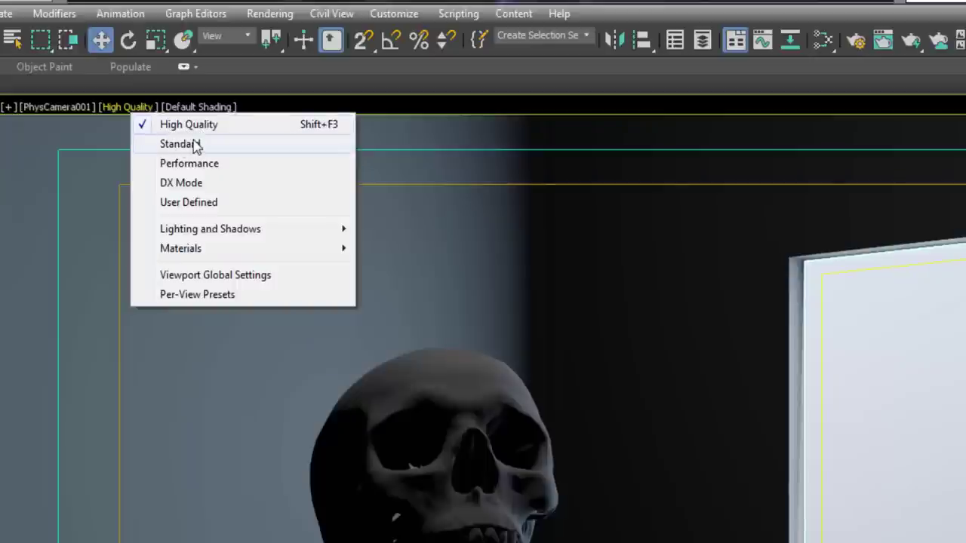
Step: Cycle the camera view through Standard, Performance and DX Mode quality, ending on Standard
left_click(179, 144)
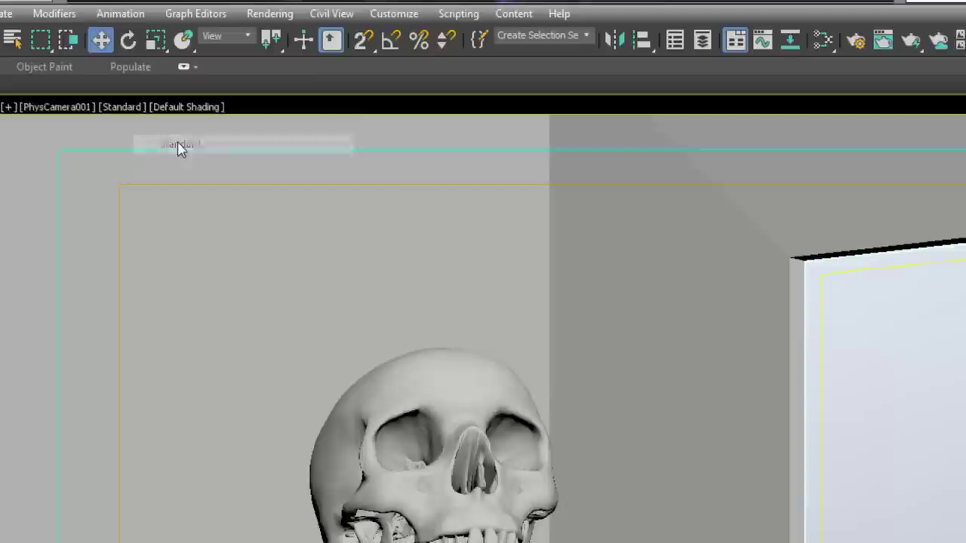
left_click(125, 106)
left_click(160, 165)
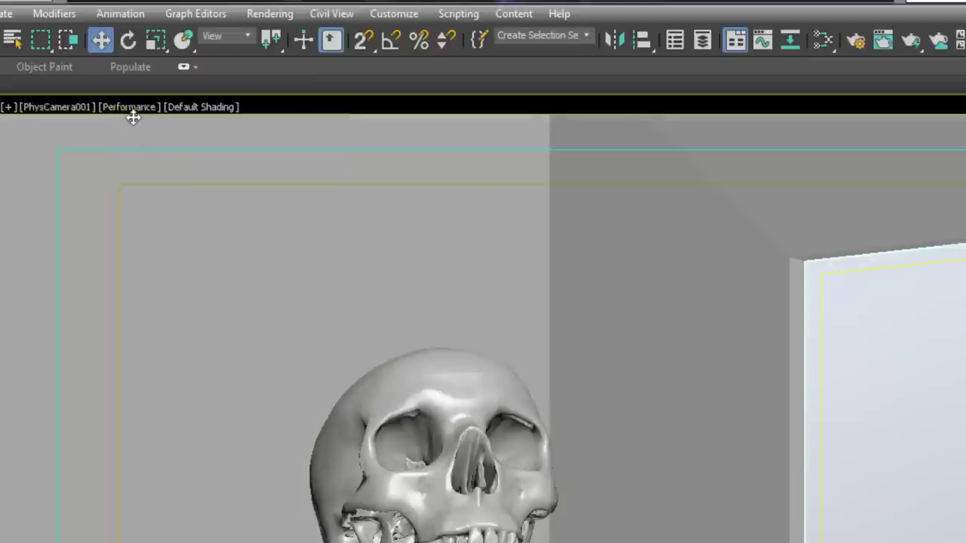
left_click(130, 107)
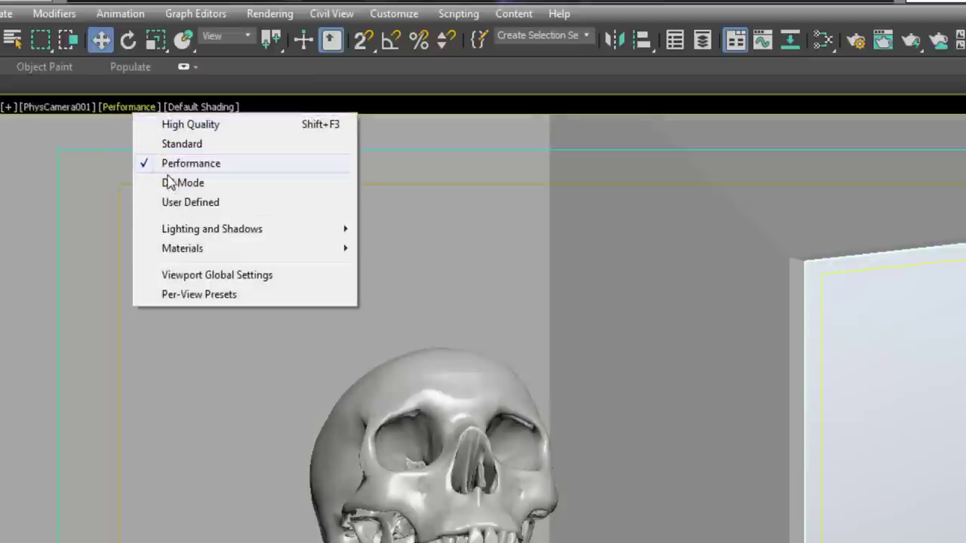
left_click(223, 190)
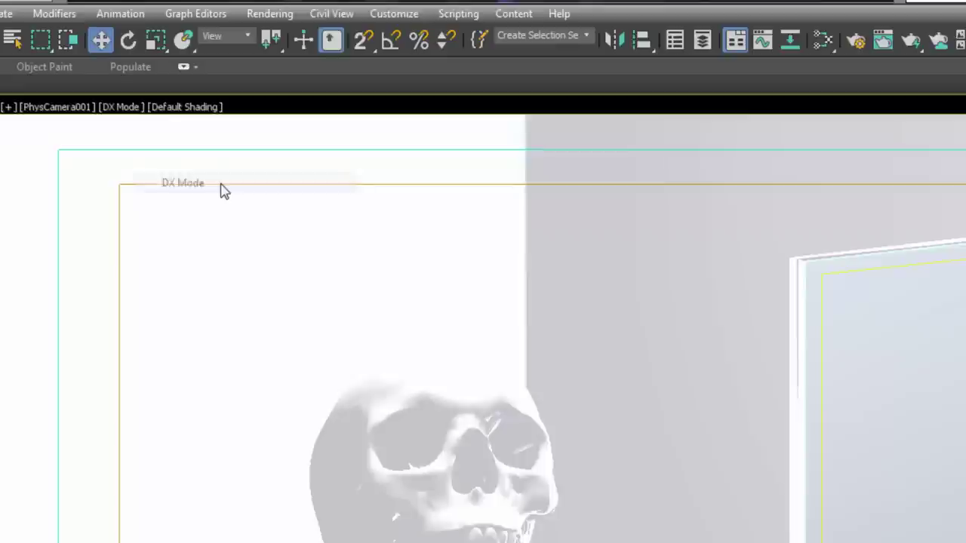
left_click(123, 107)
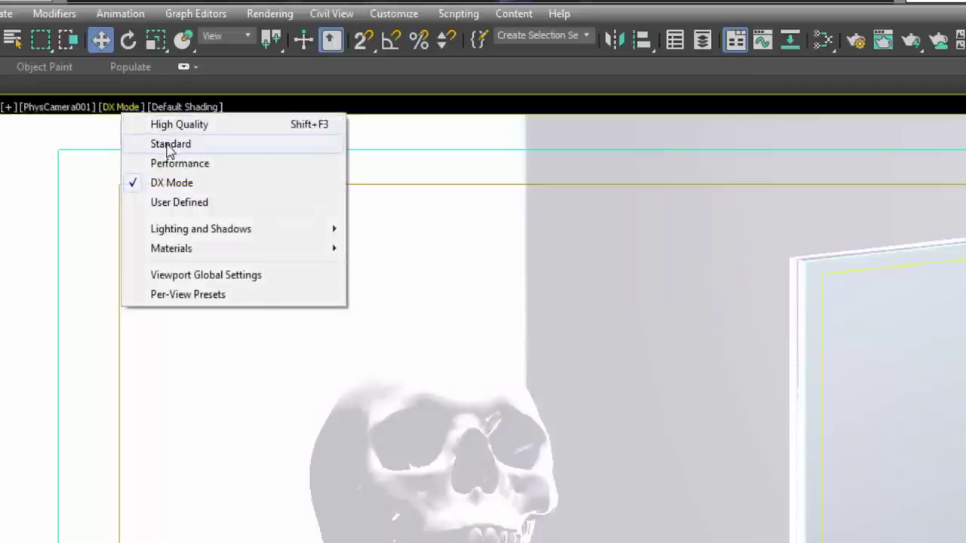
left_click(171, 145)
left_click(123, 108)
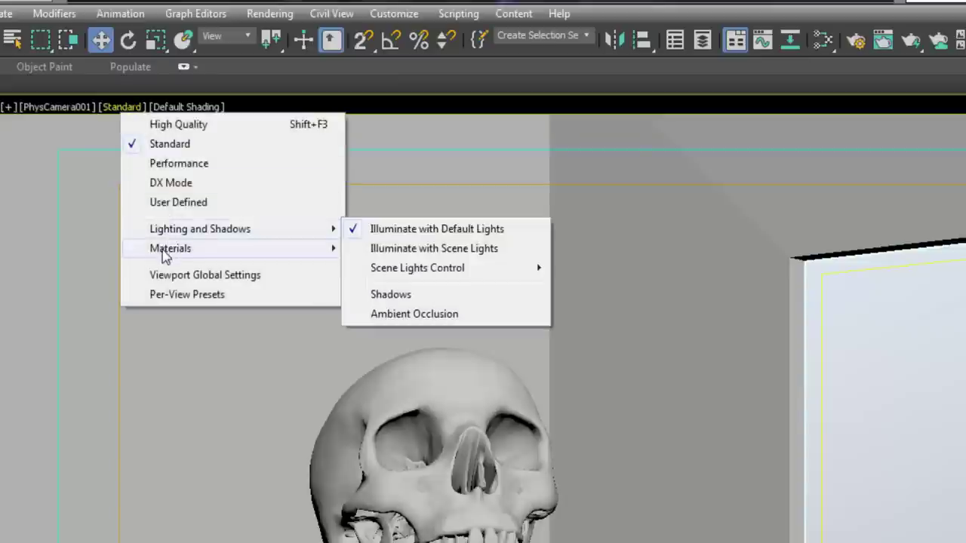
Step: Browse the Lighting and Shadows and Materials submenus, then close the quality menu
mouse_move(162, 257)
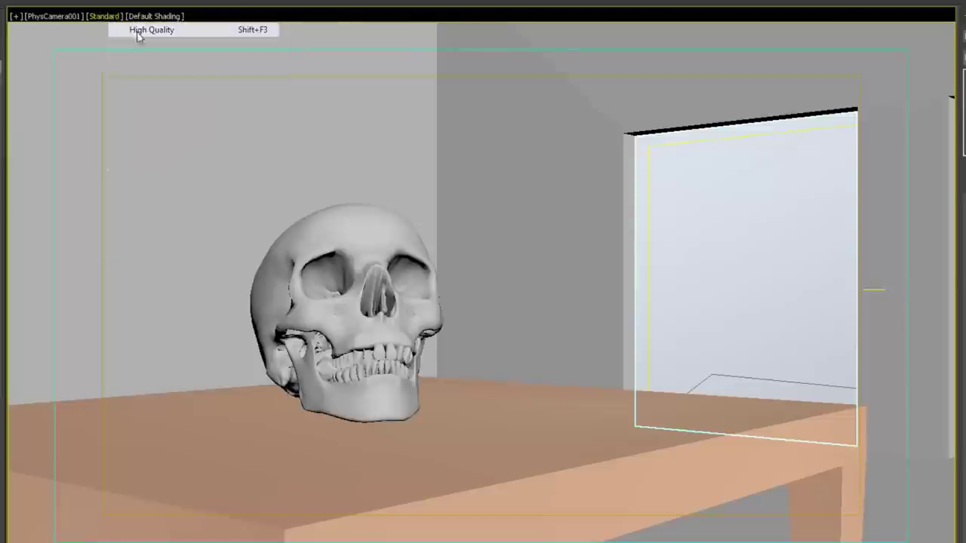
Step: Apply Facets shading to the camera view and switch it to Standard quality
left_click(160, 16)
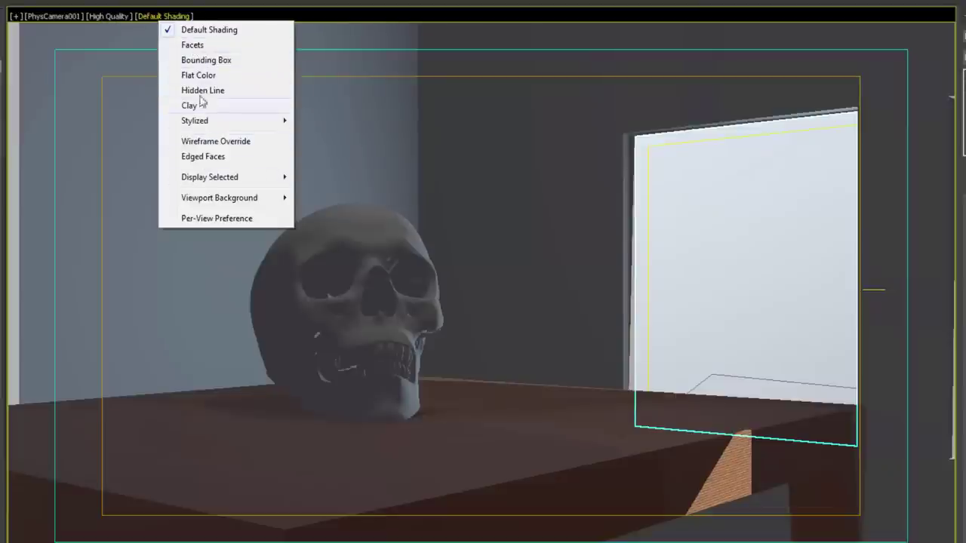
left_click(192, 46)
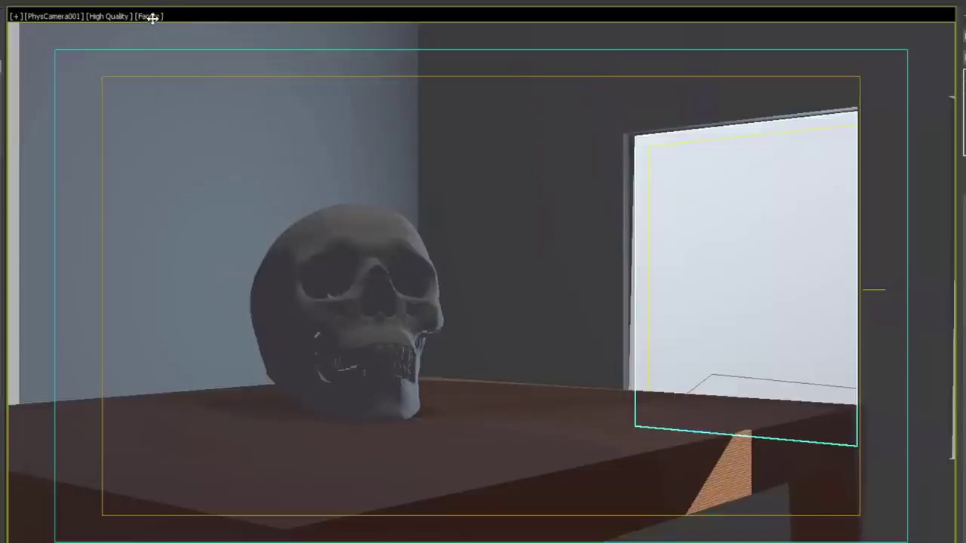
left_click(151, 16)
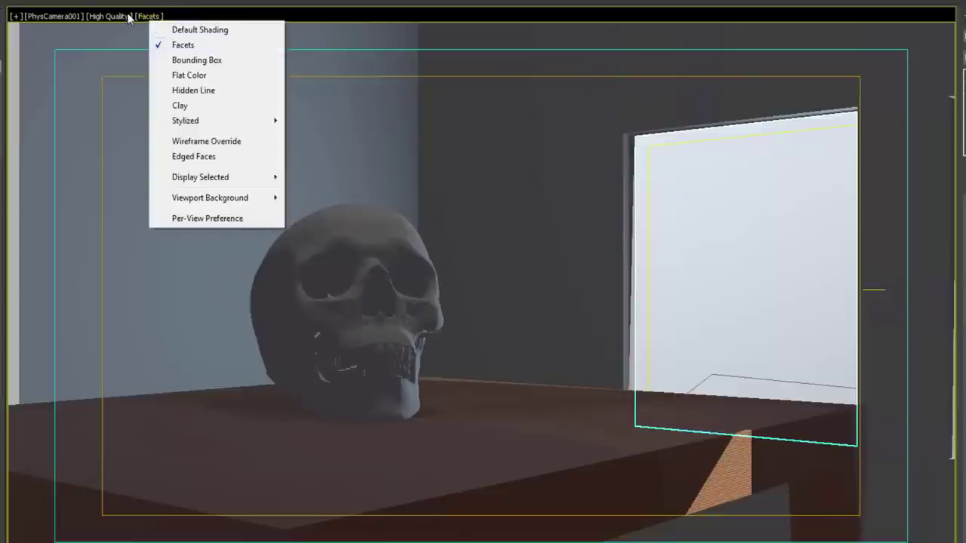
left_click(128, 17)
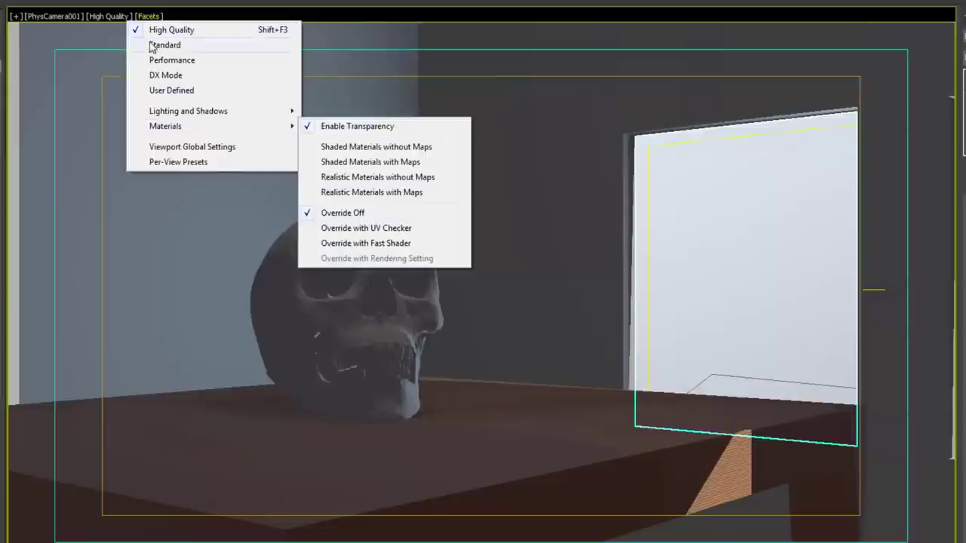
left_click(105, 16)
left_click(110, 15)
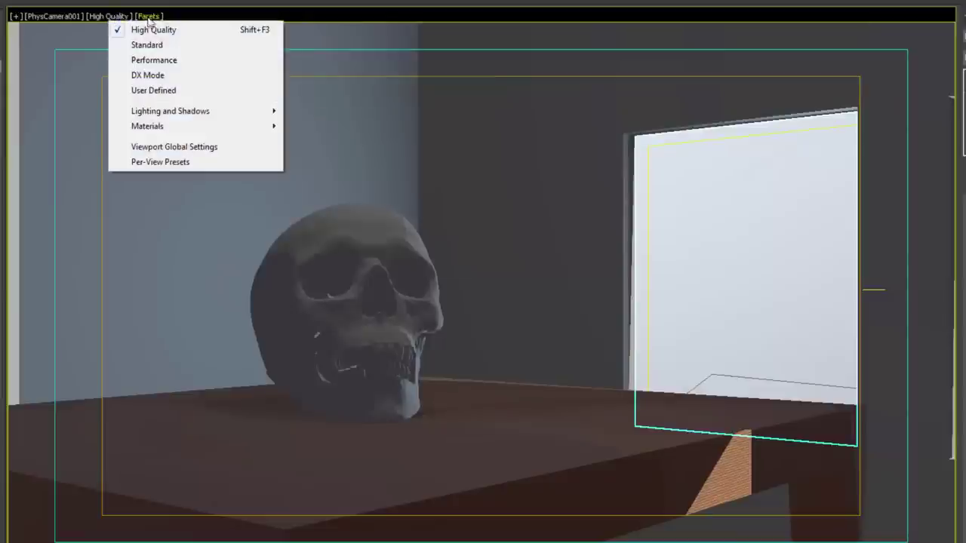
left_click(151, 45)
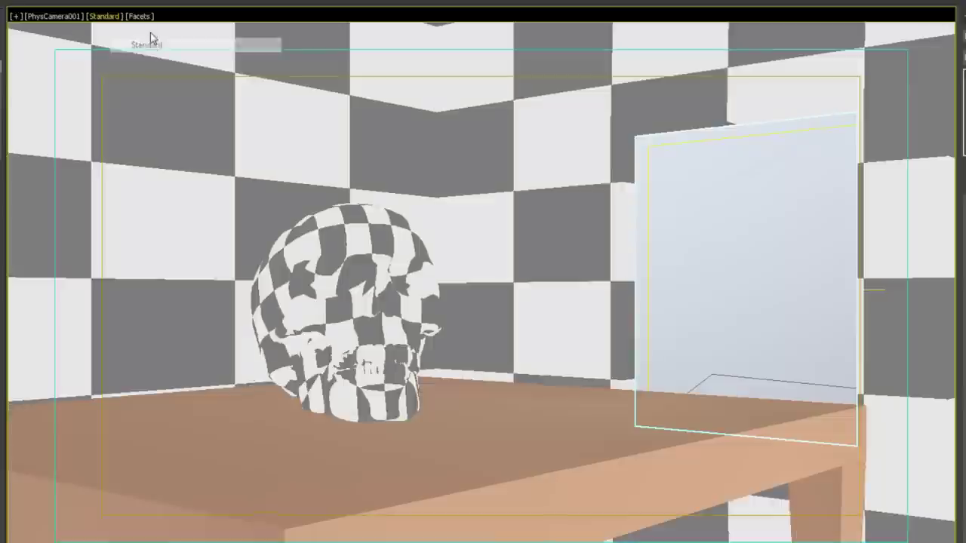
Step: Return the camera view to High Quality and show the shading style list
left_click(139, 17)
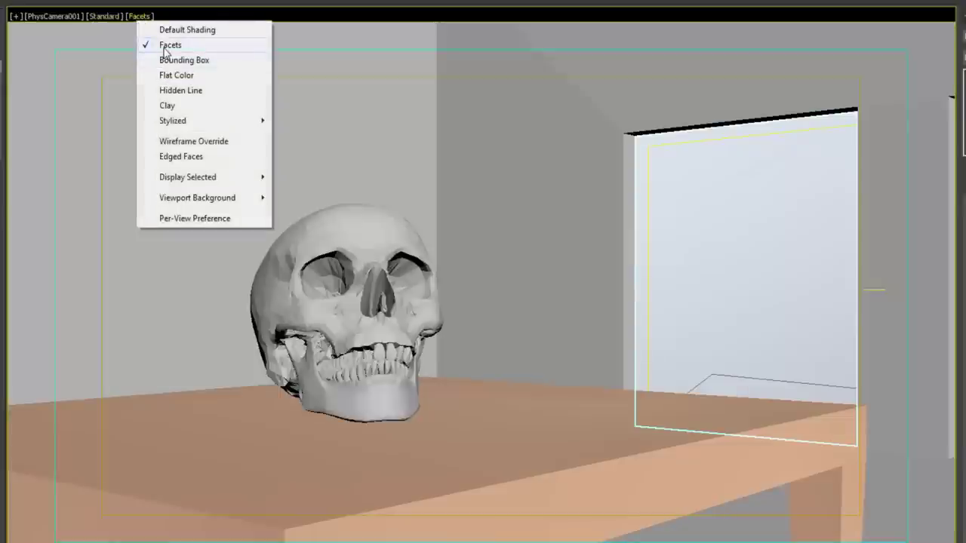
left_click(107, 16)
left_click(125, 30)
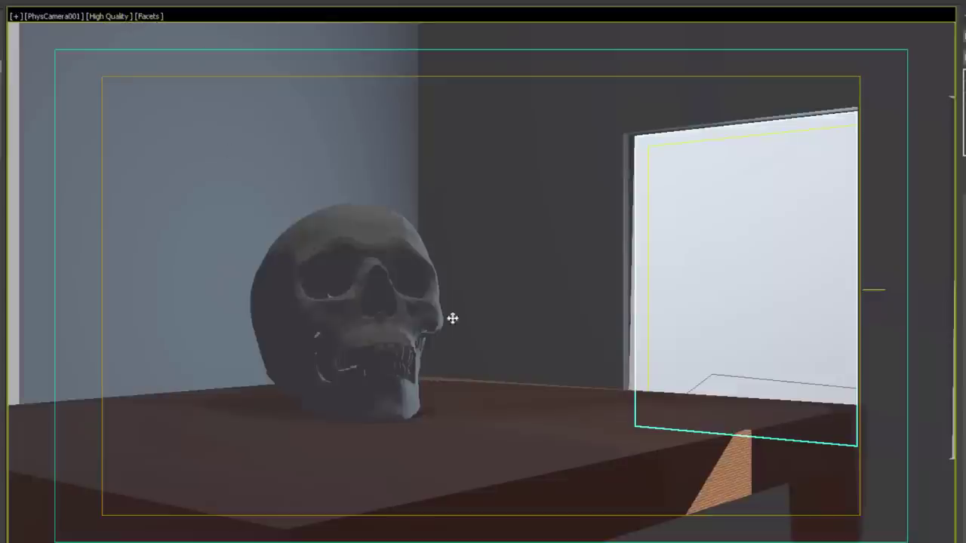
left_click(150, 15)
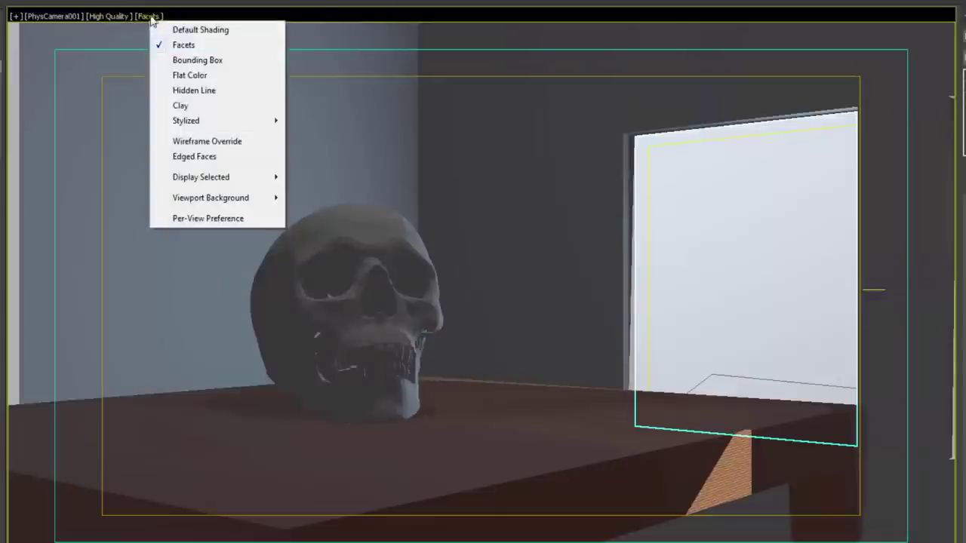
Step: Set the camera view's shading to Flat Color and review the shading choices
left_click(190, 76)
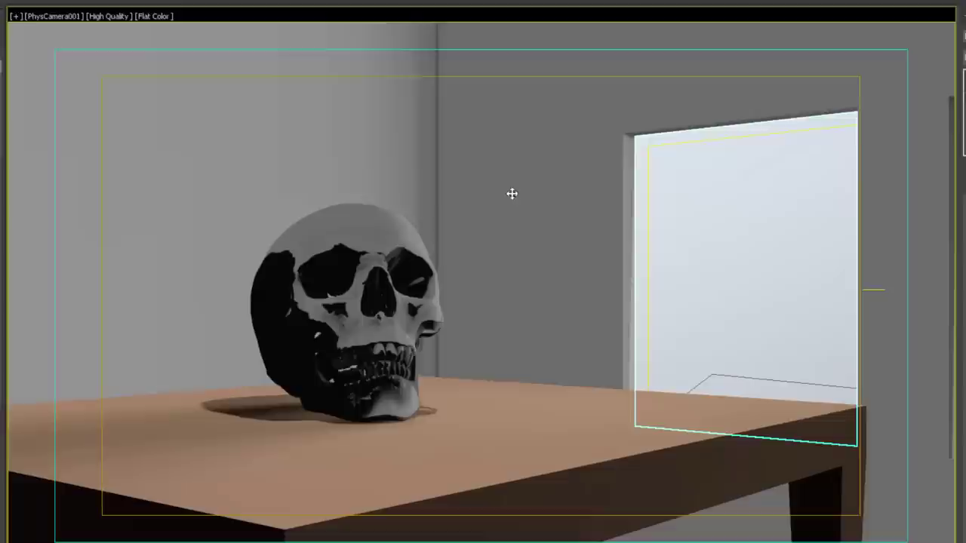
left_click(152, 17)
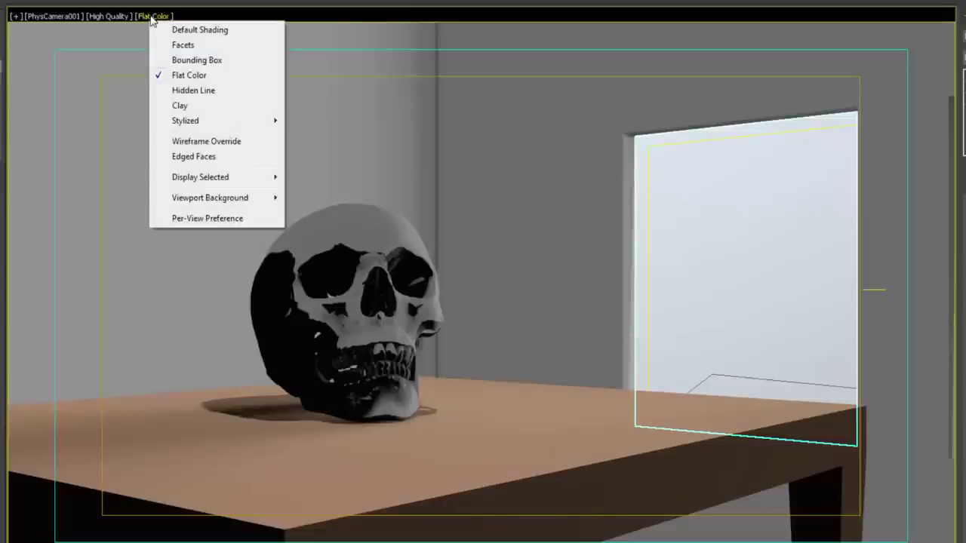
mouse_move(216, 197)
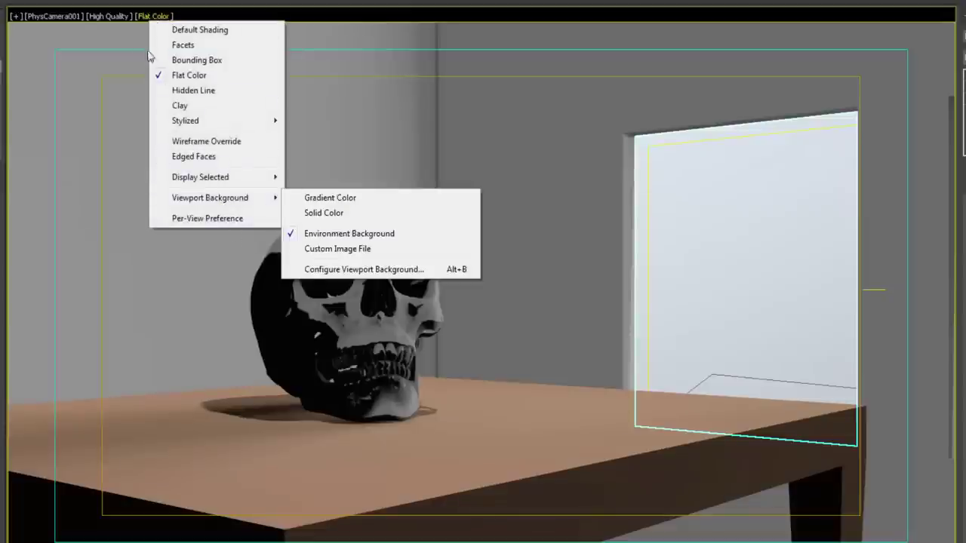
Step: Browse the quality preset and shading style menus without changing anything
left_click(115, 17)
left_click(112, 17)
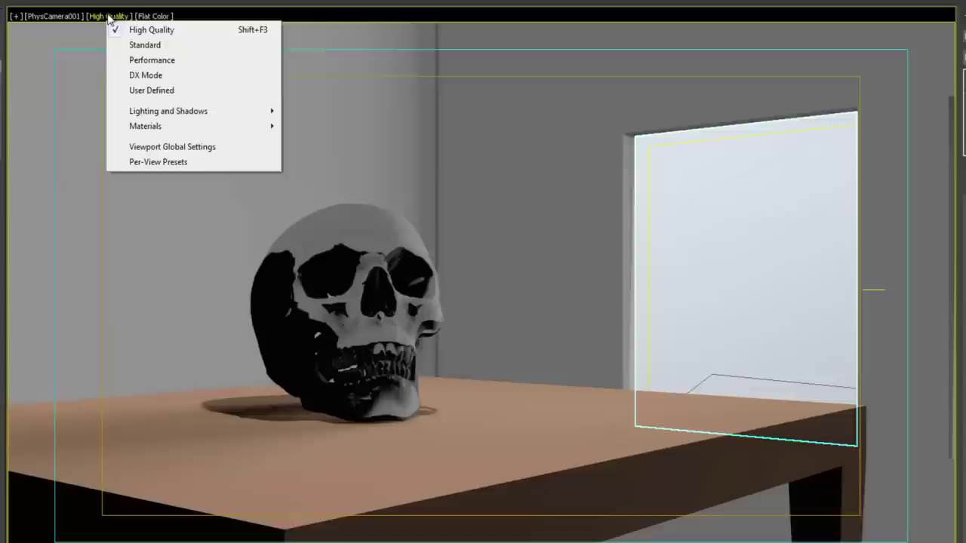
left_click(155, 16)
left_click(120, 17)
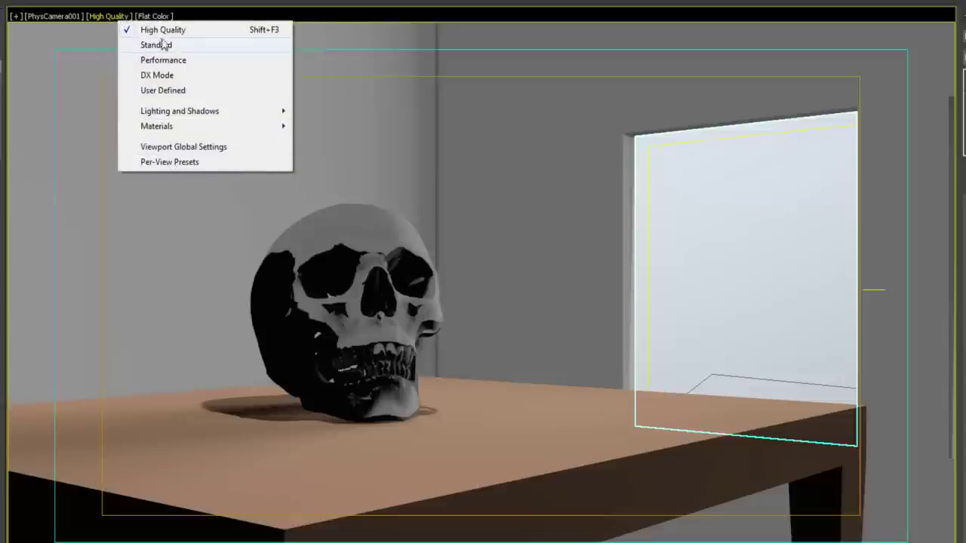
left_click(155, 15)
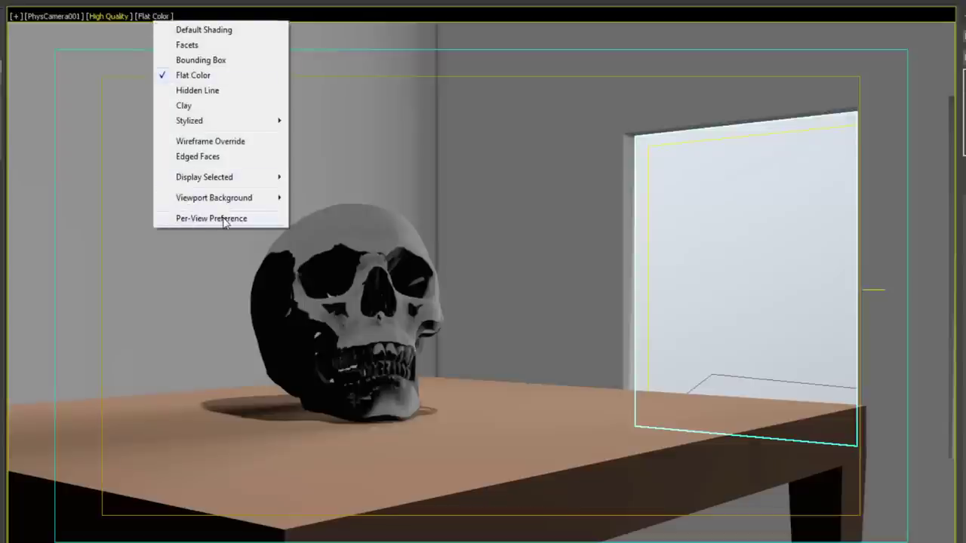
left_click(118, 17)
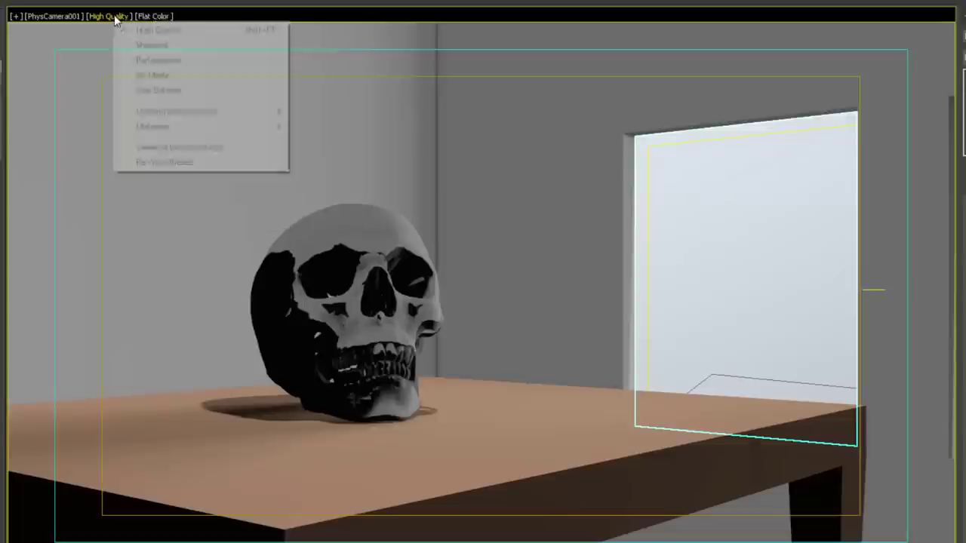
Step: Open the Per-View Presets settings and compare the Per-View Presets and Per-View Preferences tabs
left_click(163, 162)
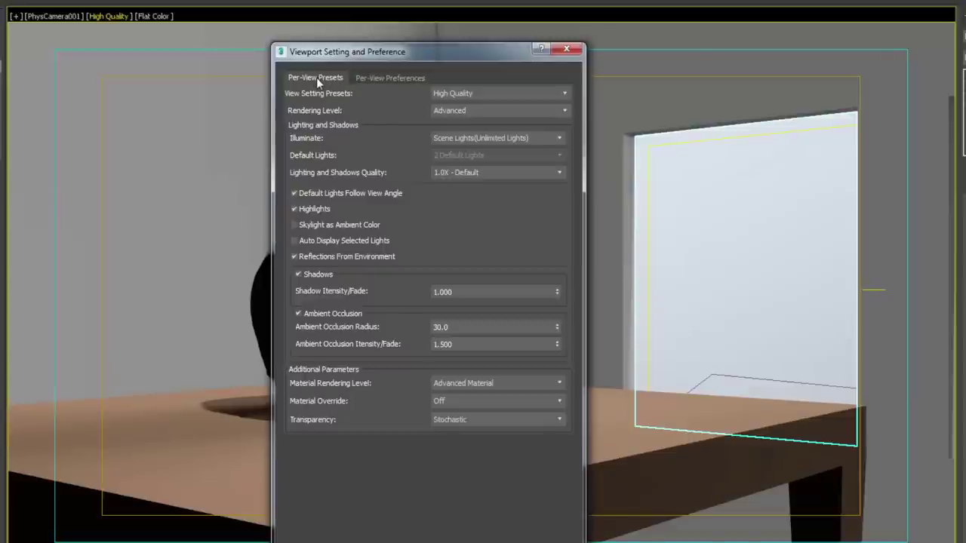
left_click(385, 78)
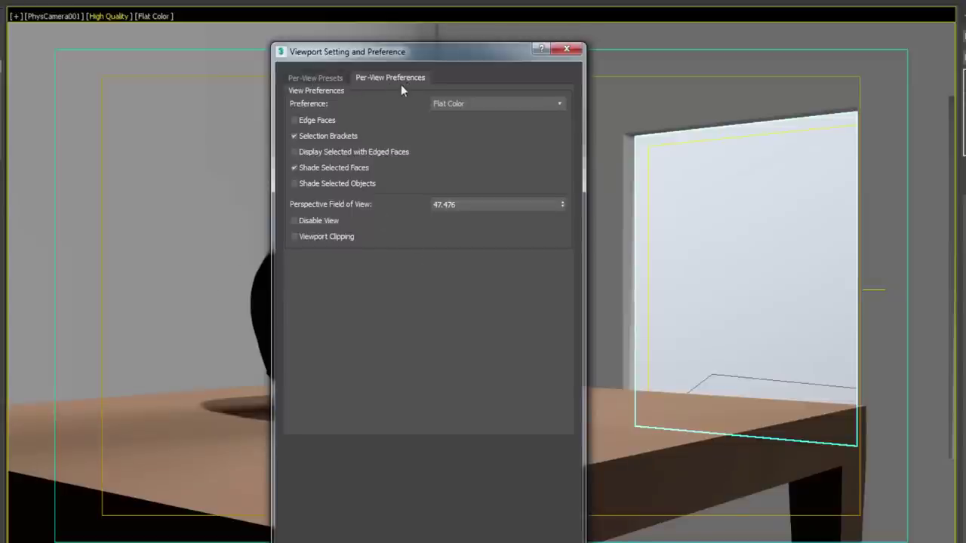
left_click(317, 78)
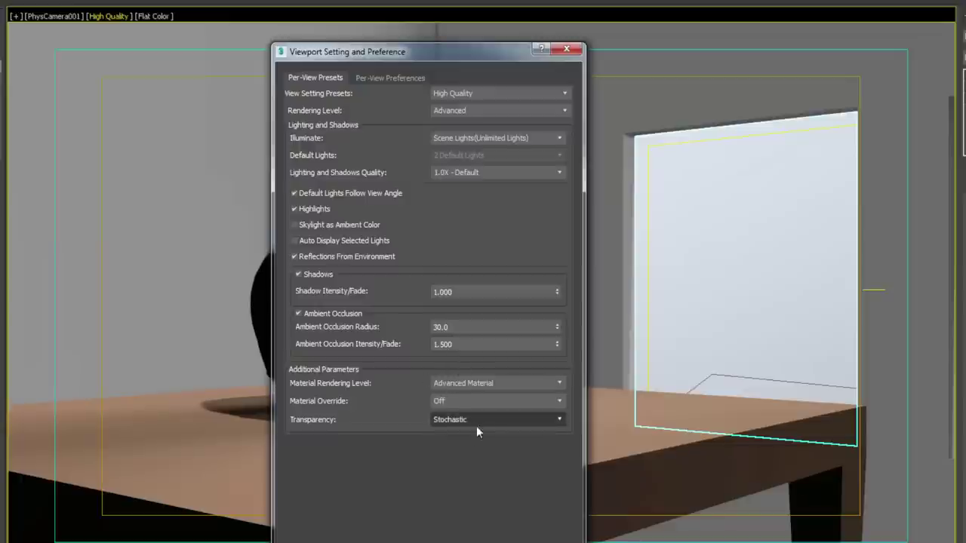
left_click(392, 78)
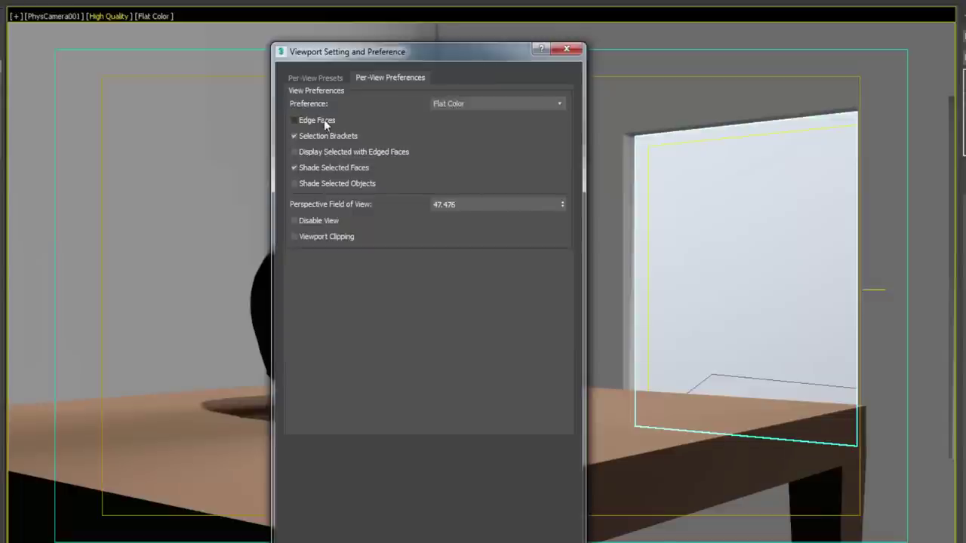
Step: Inspect the shading and preset lists, keeping Flat Color and High Quality unchanged
left_click(452, 106)
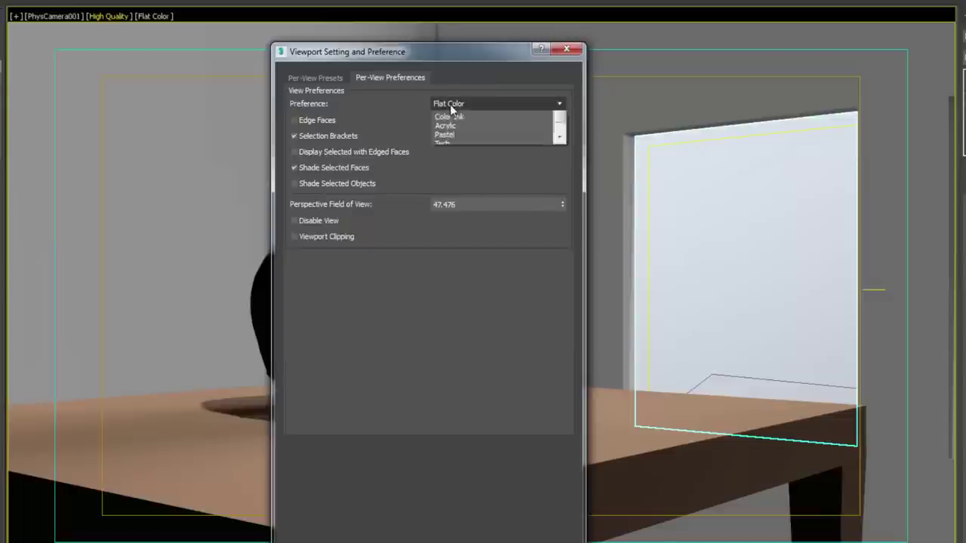
left_click(403, 130)
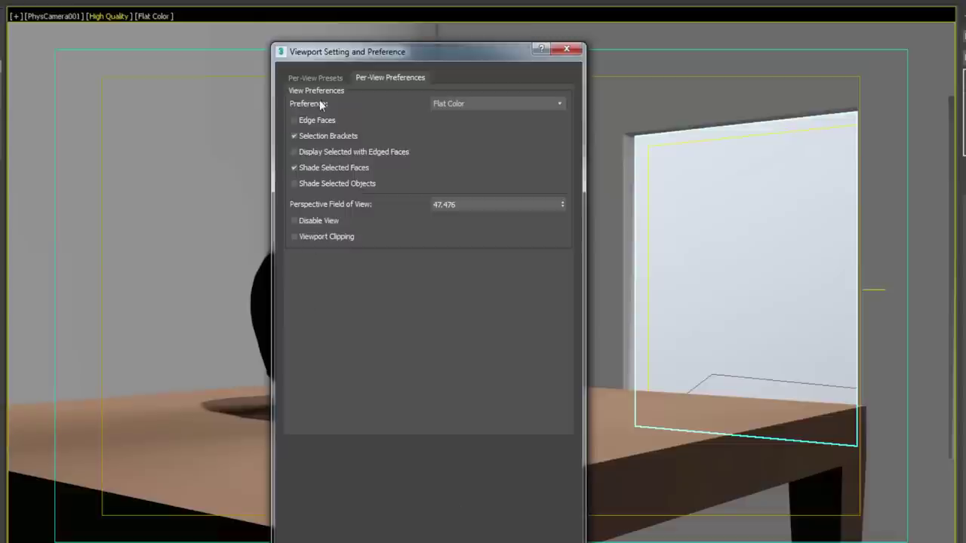
left_click(322, 78)
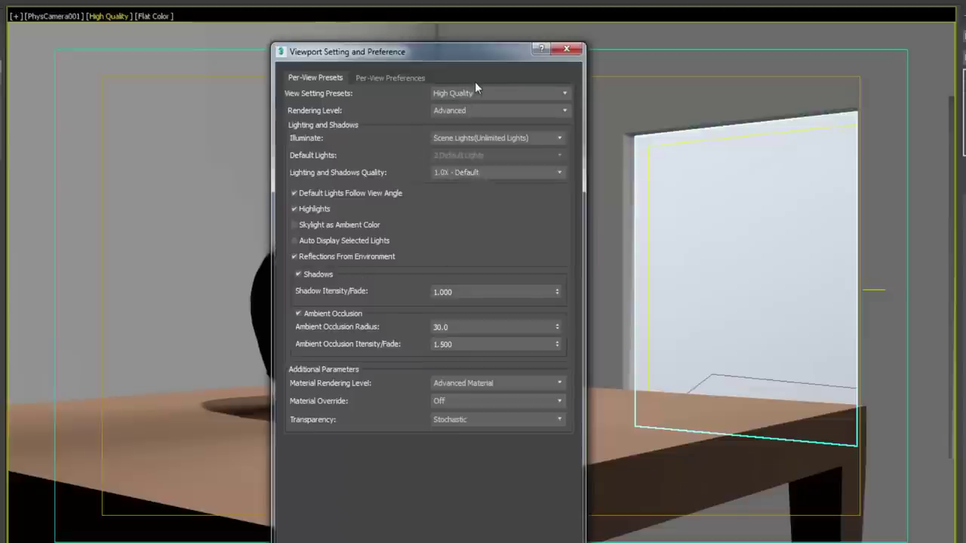
left_click(501, 91)
left_click(501, 78)
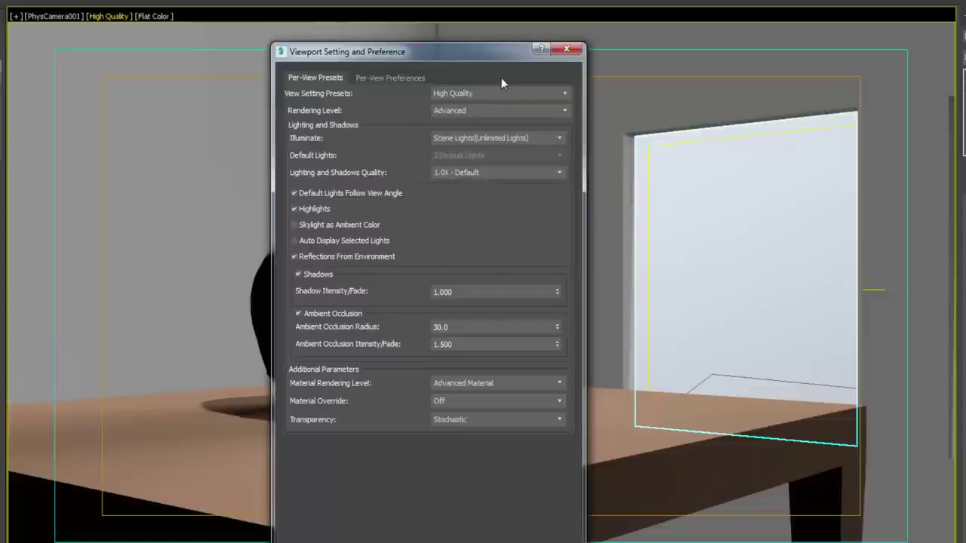